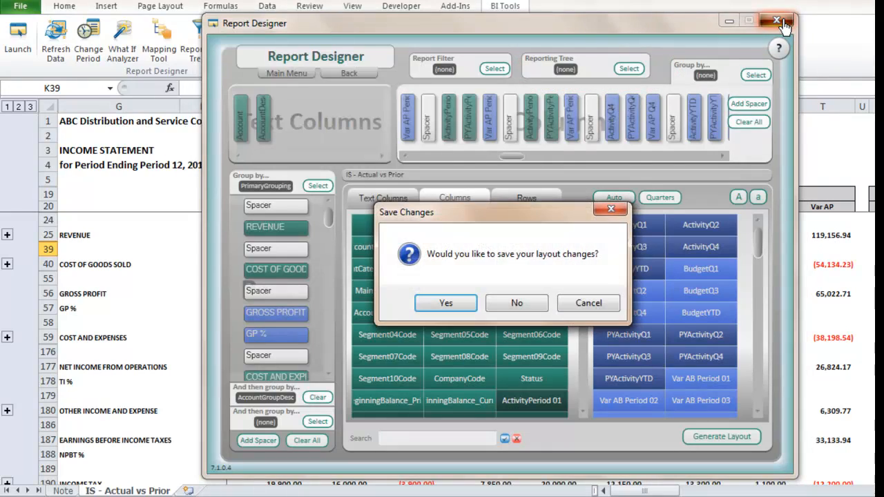
- Close the report layout without saving its changes and create a reporting tree named Global Report
left_click(517, 302)
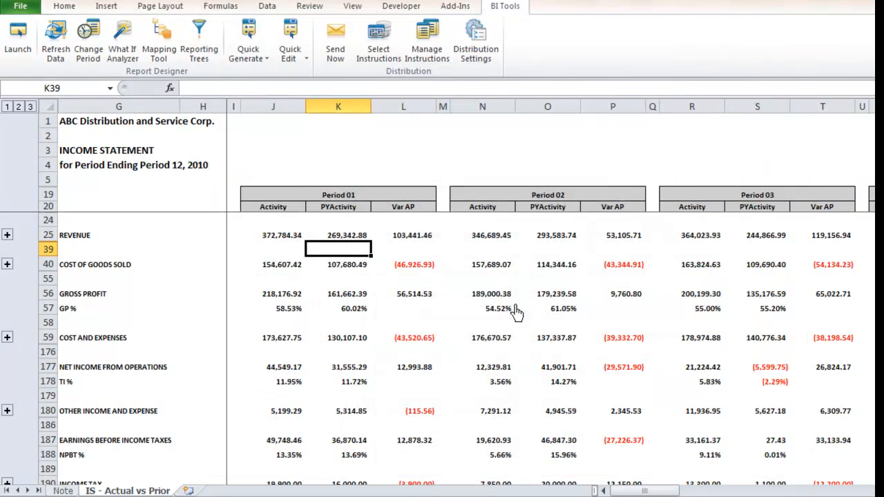
left_click(200, 55)
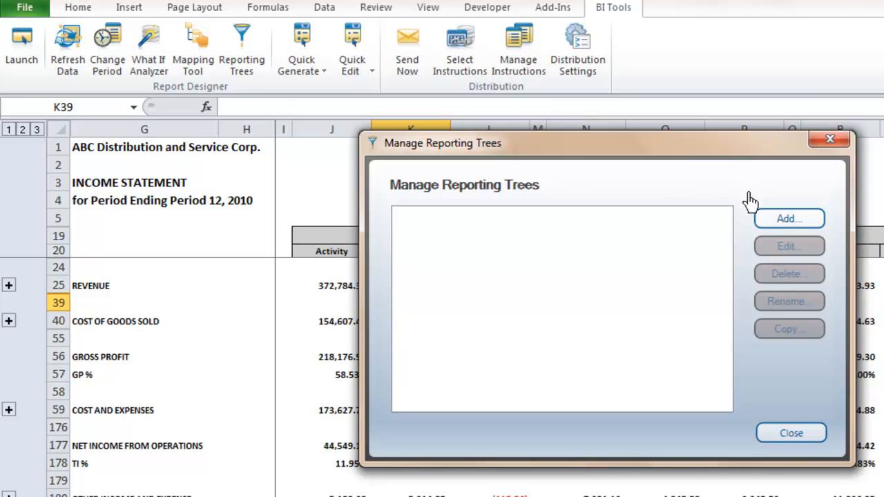
left_click(774, 223)
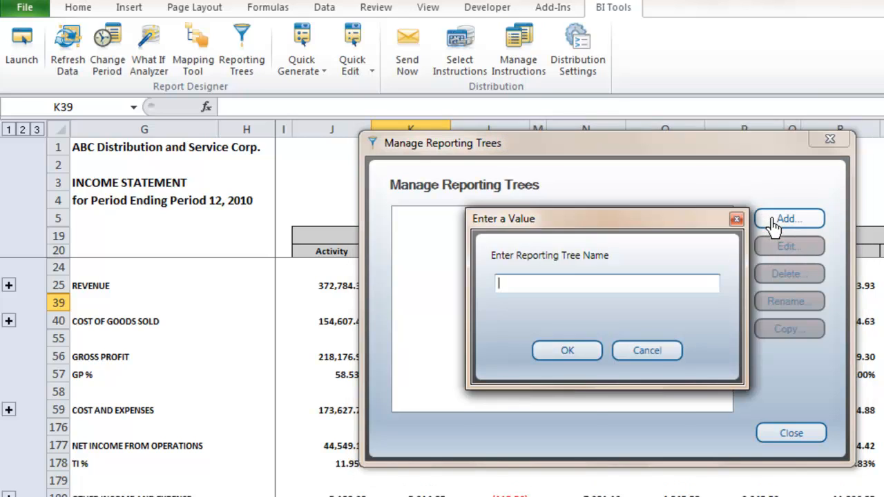
type("Global Report")
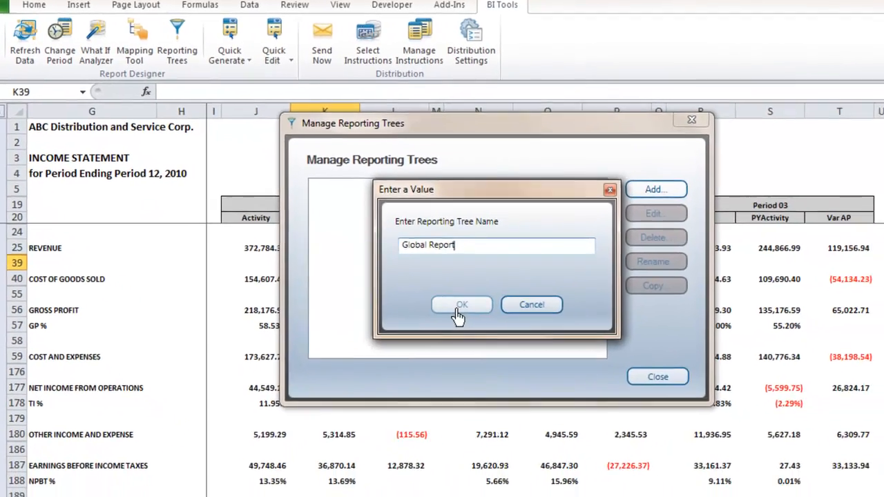
left_click(560, 347)
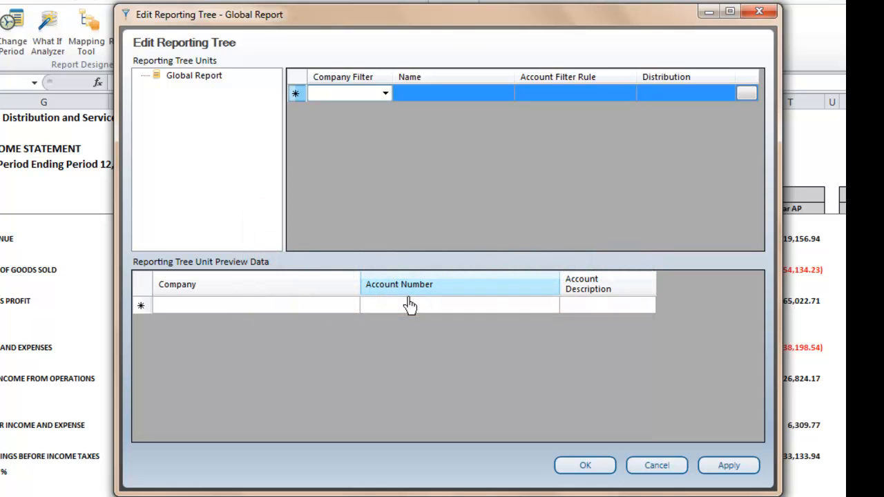
- Add a reporting tree unit for company ABC named East Branch with the account filter rule ???-??-01
left_click(388, 101)
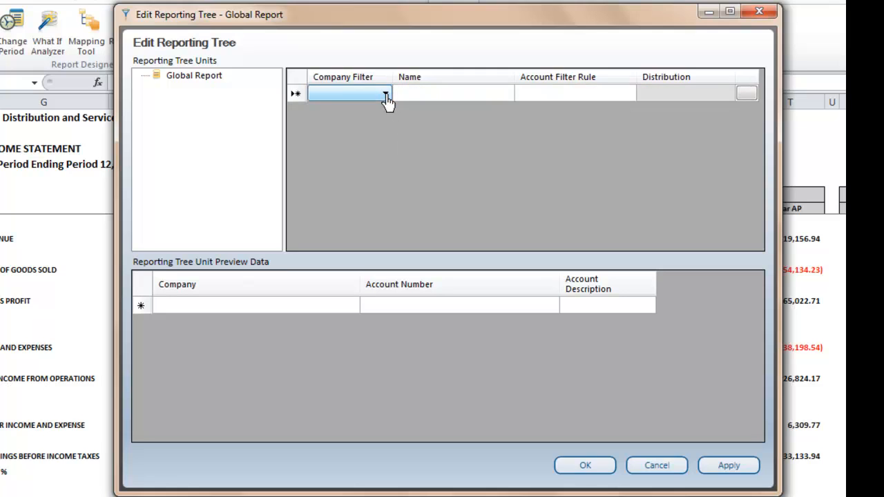
left_click(386, 95)
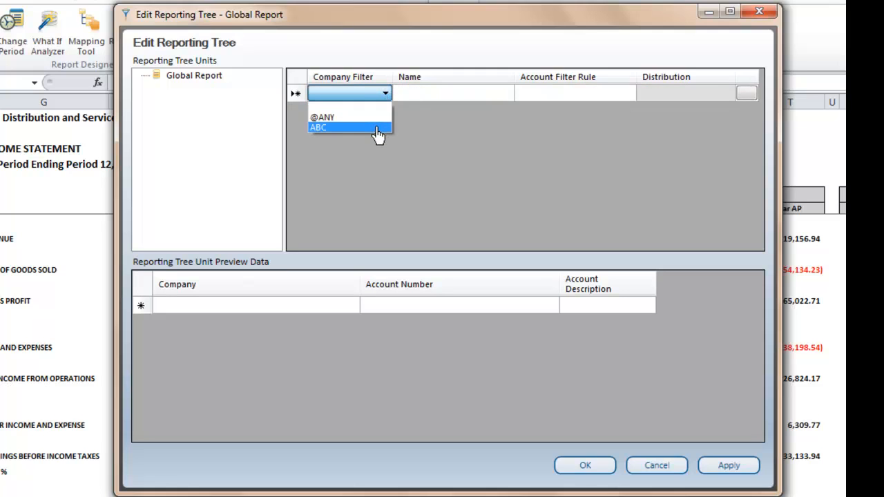
left_click(379, 128)
left_click(425, 103)
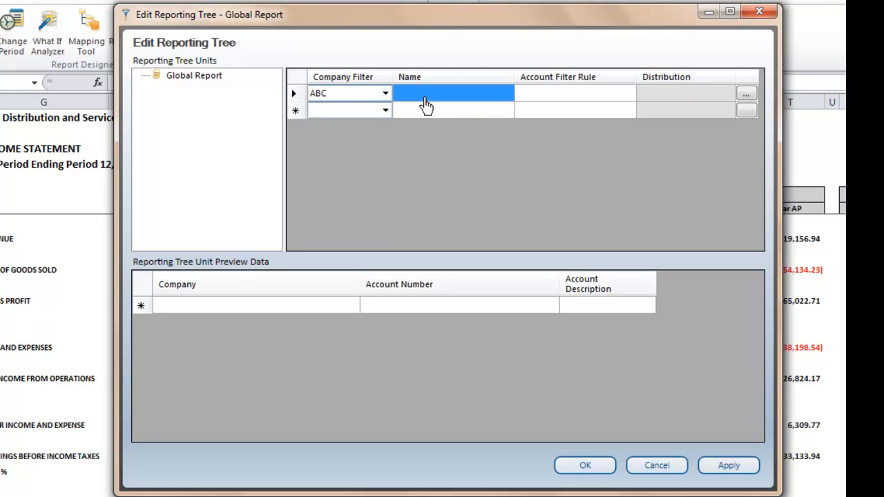
type("E")
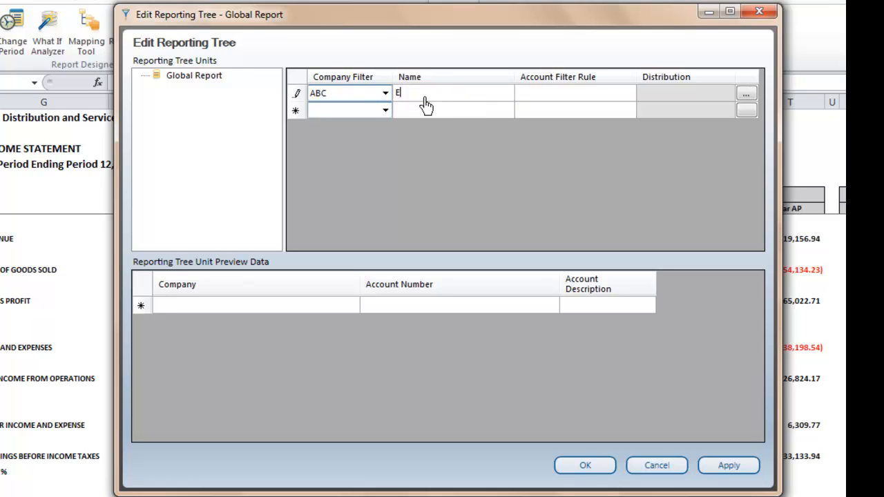
type("ast Branch")
left_click(561, 97)
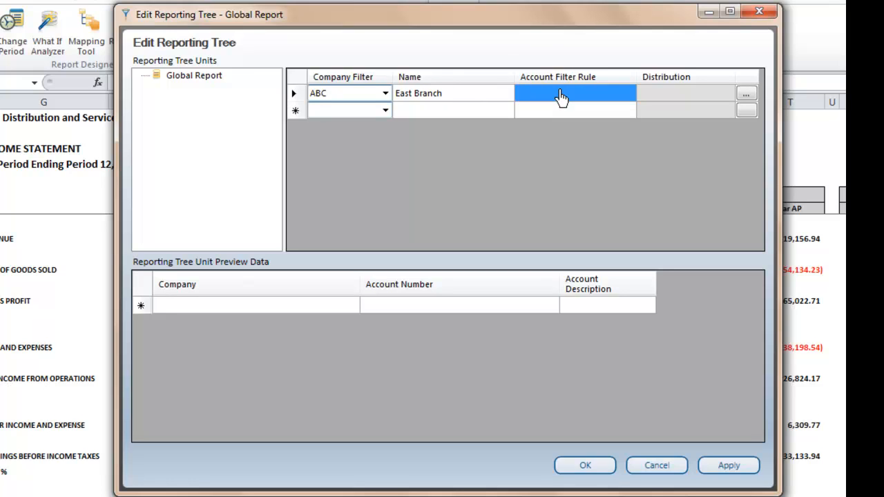
type("???-??-01")
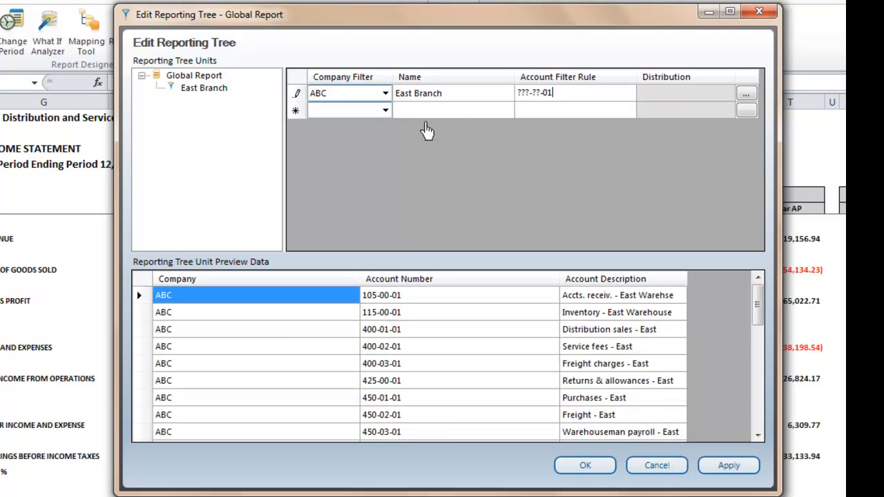
- Add a second reporting tree unit for company ABC named West Branch with the account filter rule ???-??-02
left_click(385, 118)
left_click(386, 112)
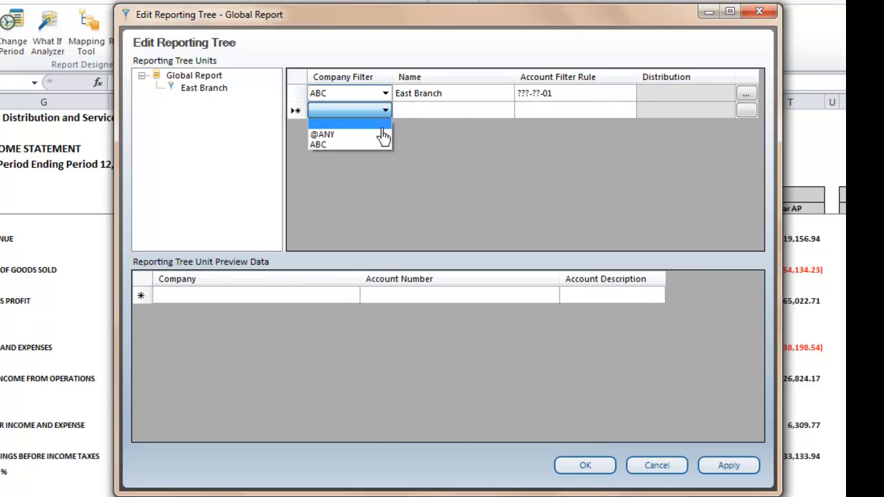
left_click(380, 145)
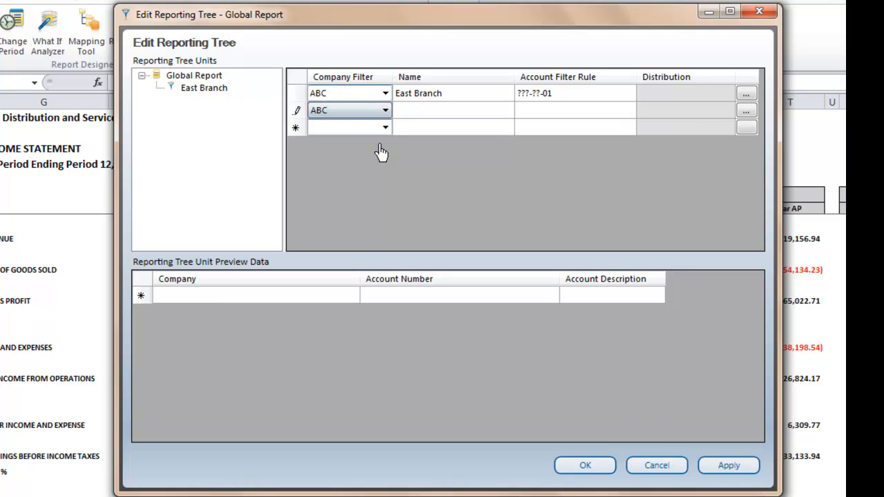
left_click(413, 118)
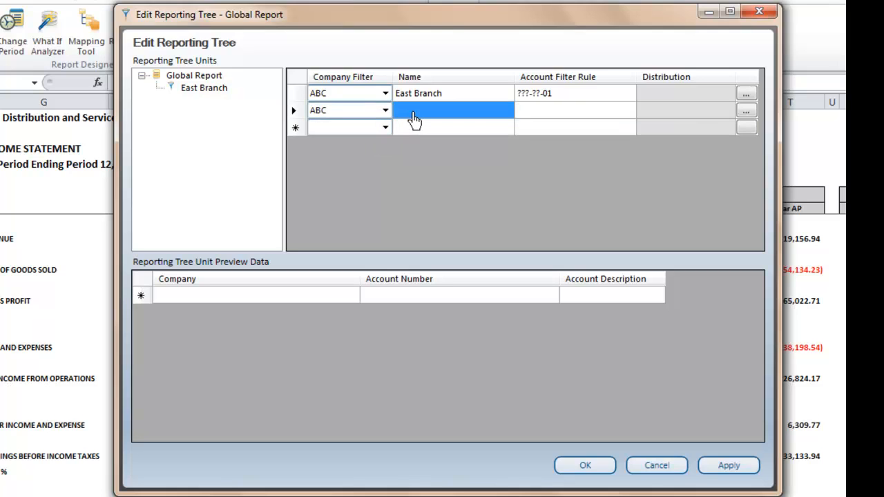
type("West Branch")
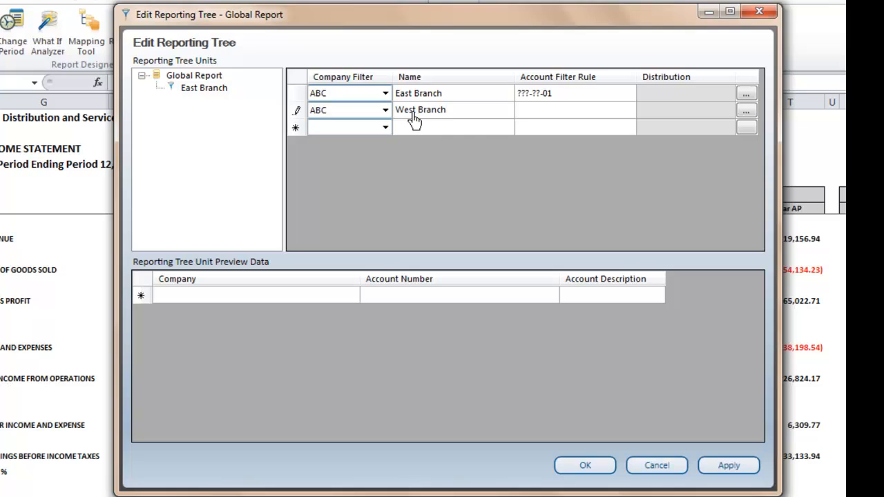
left_click(533, 119)
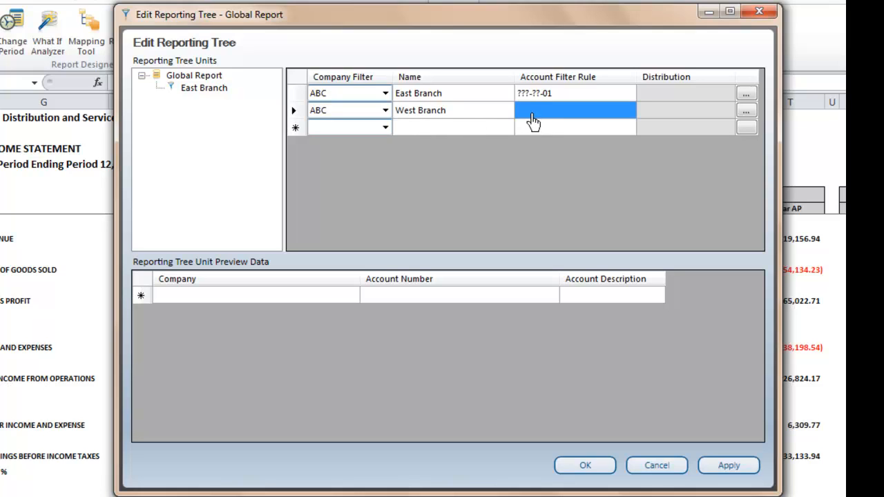
type("???-??-02")
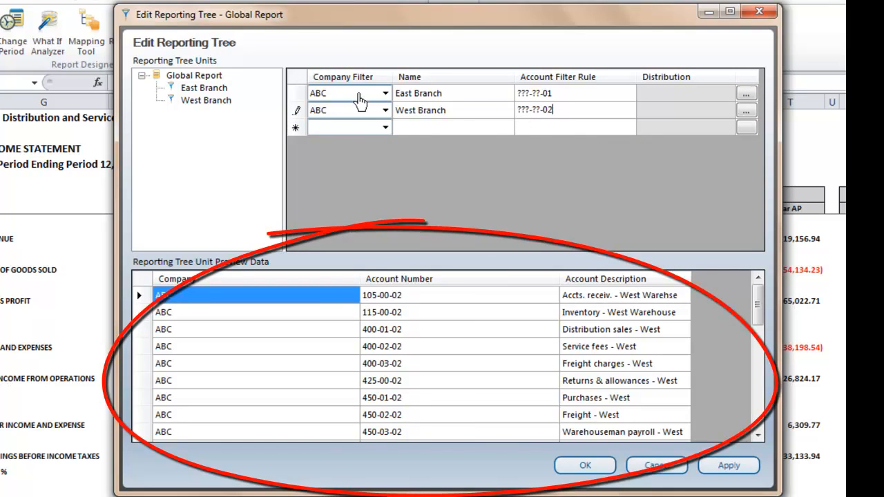
- Preview the accounts covered by the East Branch unit and by the West Branch unit
left_click(296, 94)
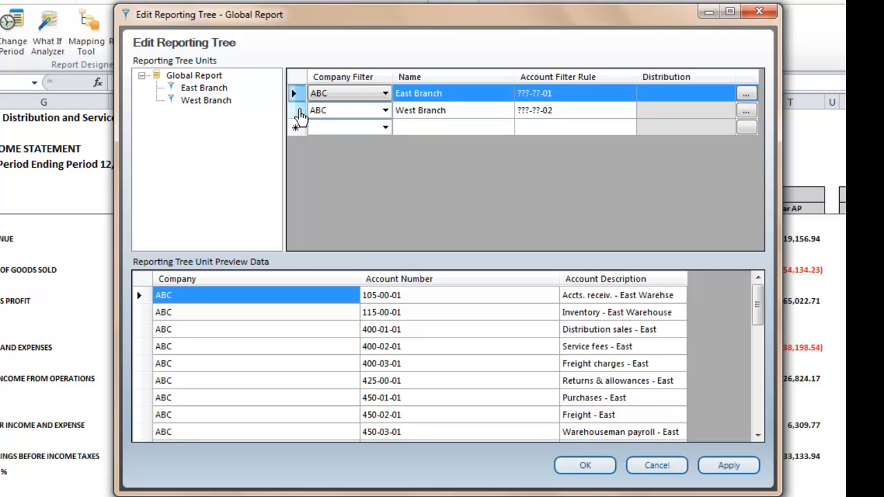
left_click(296, 110)
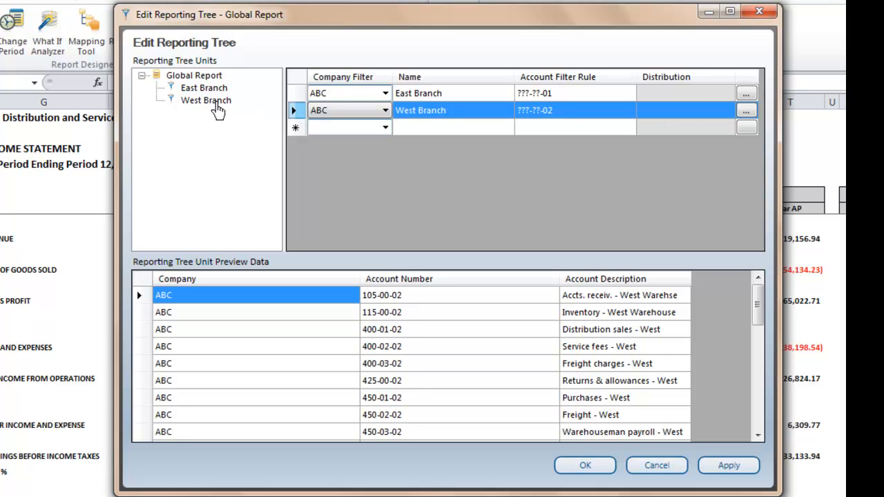
- Try nesting West Branch under East Branch in the unit tree, and move it back directly under Global Report
left_click(215, 105)
left_click(221, 93)
left_click_drag(217, 103, 220, 93)
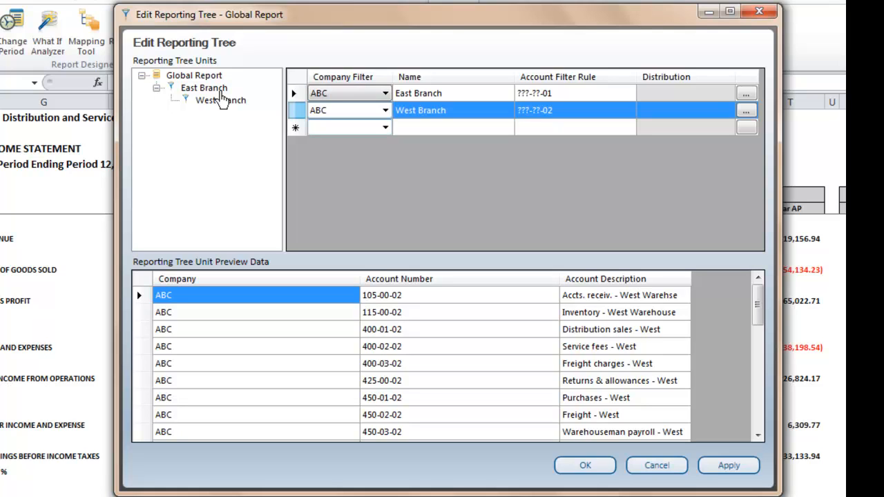
left_click(214, 104)
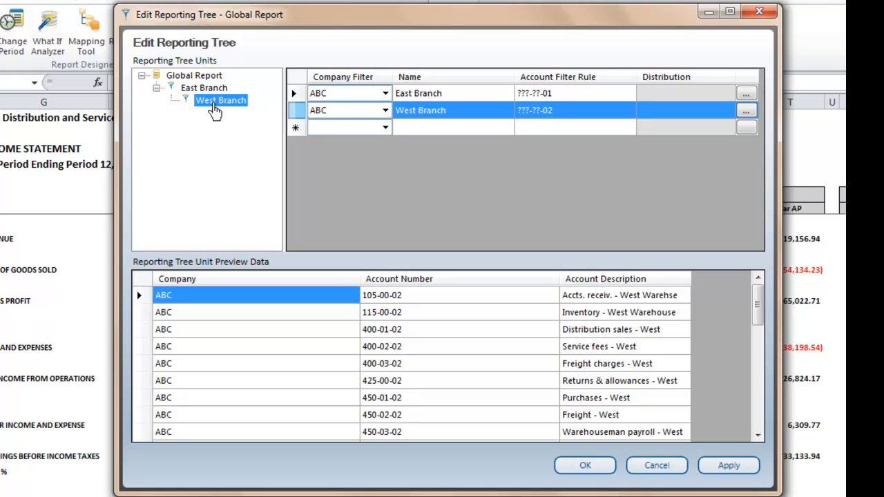
left_click_drag(215, 105, 198, 78)
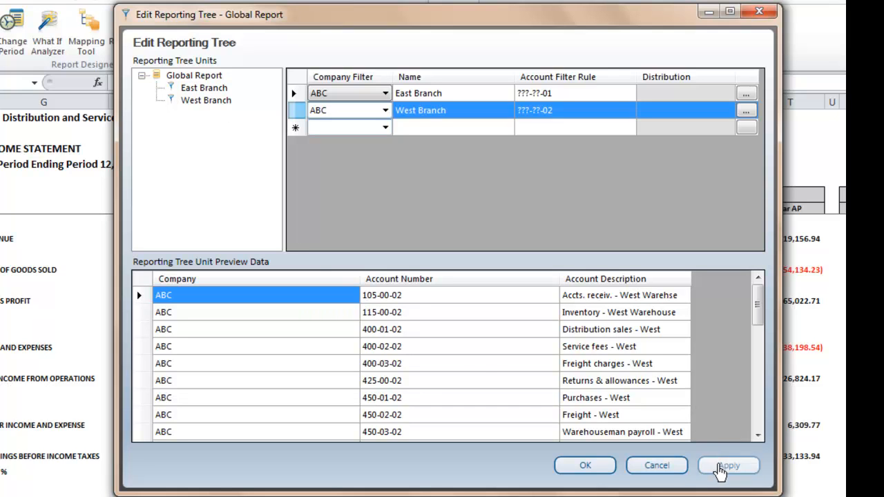
- Apply the Global Report tree's units and finish editing the reporting tree
left_click(728, 465)
left_click(599, 467)
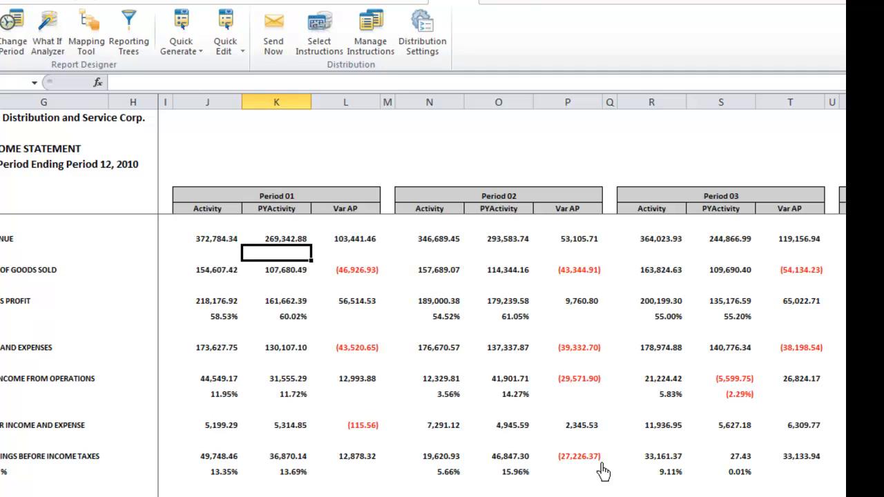
- Open the IS - Actual vs Prior layout for editing and assign the Global Report reporting tree to it
left_click(241, 57)
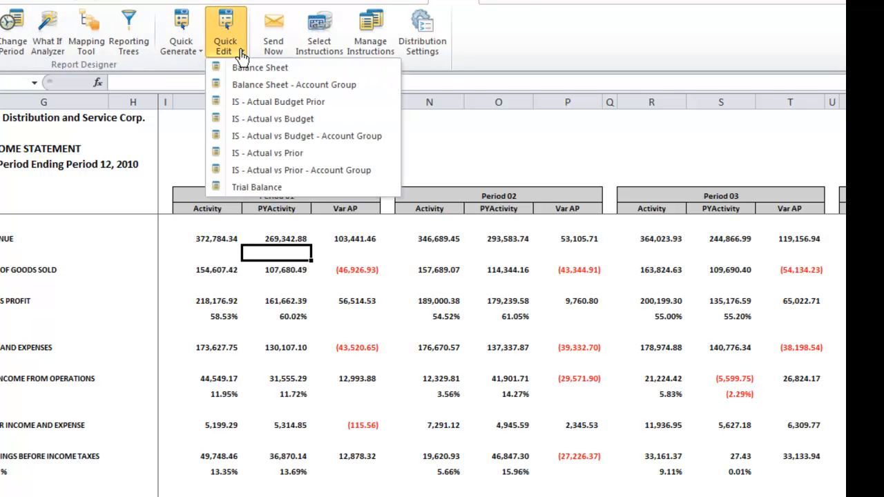
left_click(259, 151)
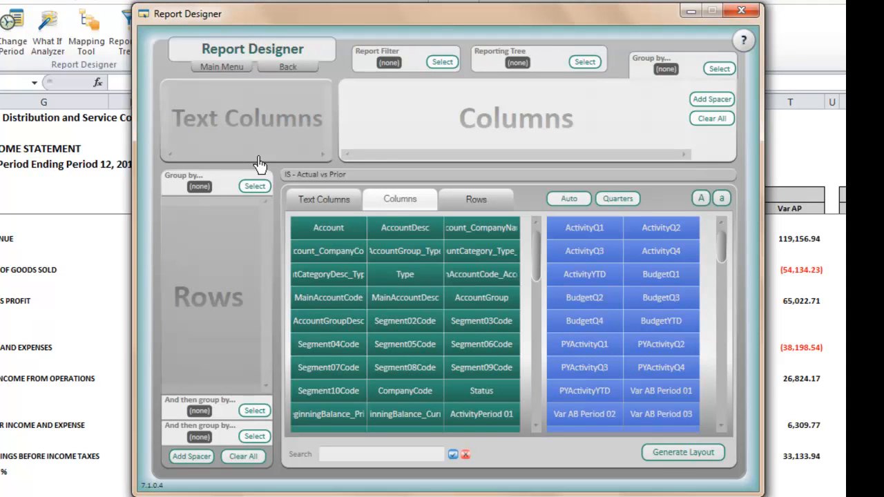
left_click(584, 64)
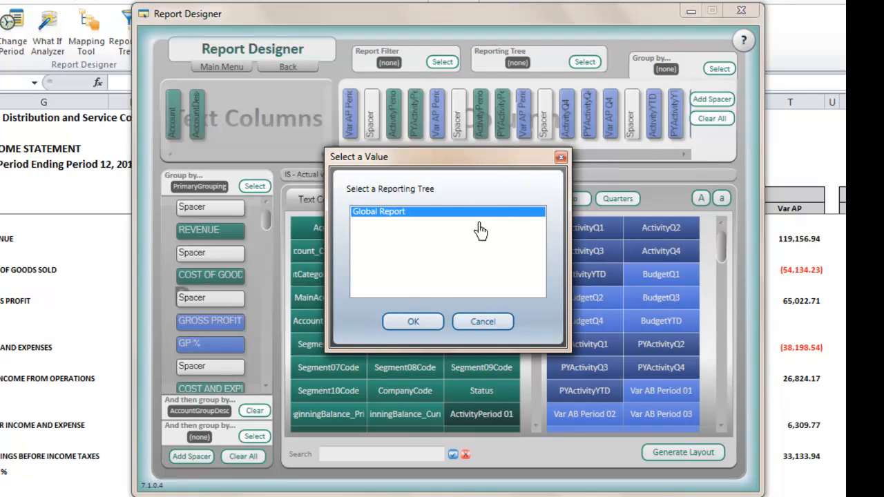
left_click(411, 323)
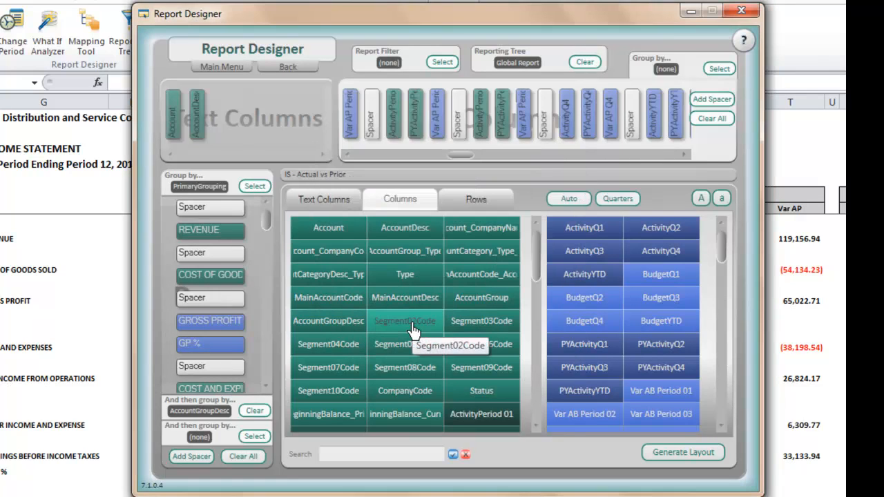
- Generate the layout for the Global Report and East Branch units only, leaving West Branch out
left_click(672, 456)
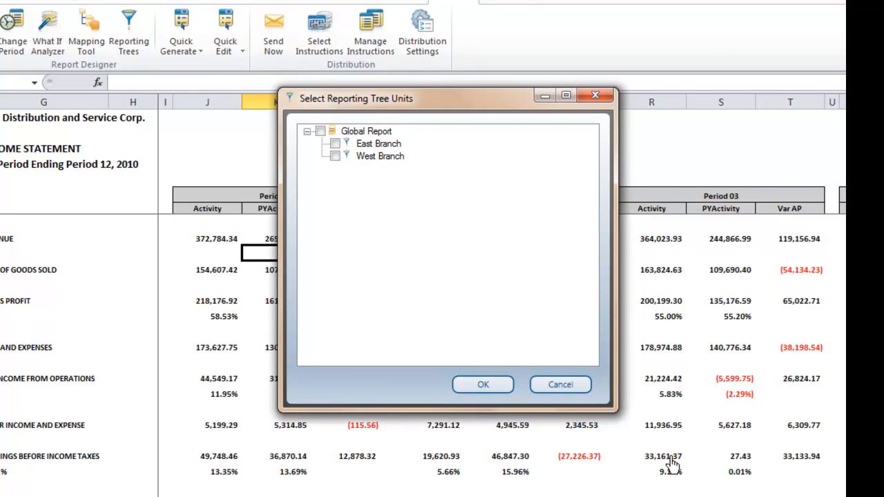
left_click(321, 133)
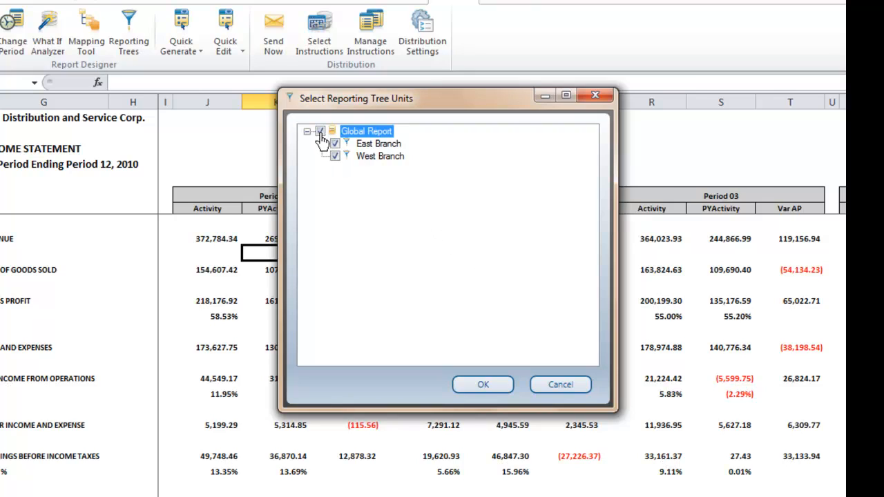
left_click(336, 158)
left_click(487, 384)
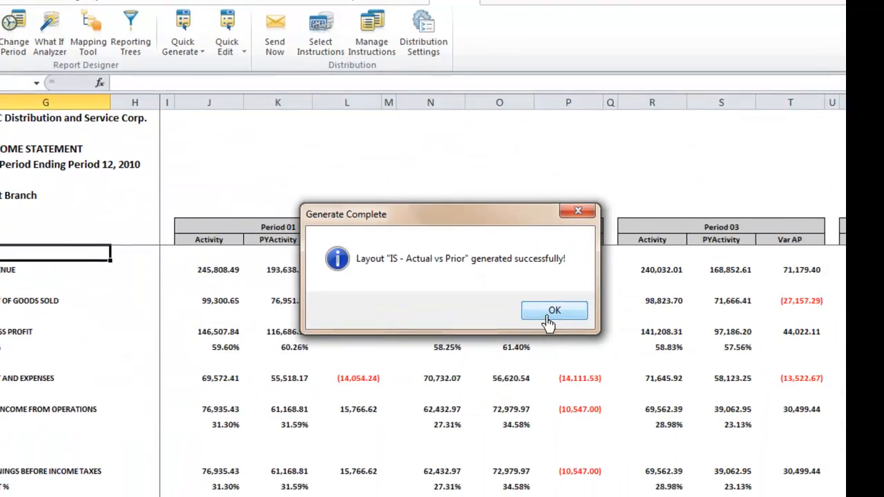
left_click(550, 315)
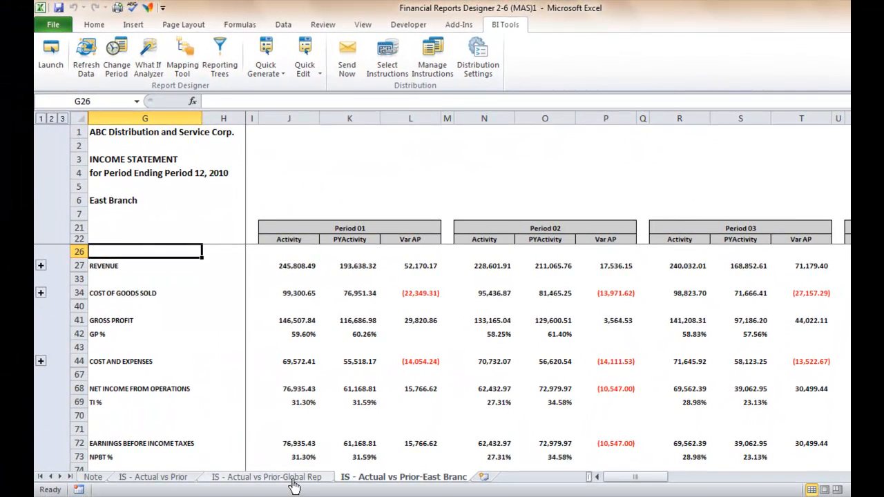
- On the Global Report income statement sheet, expand the REVENUE group and widen column H to fit the account descriptions
left_click(291, 478)
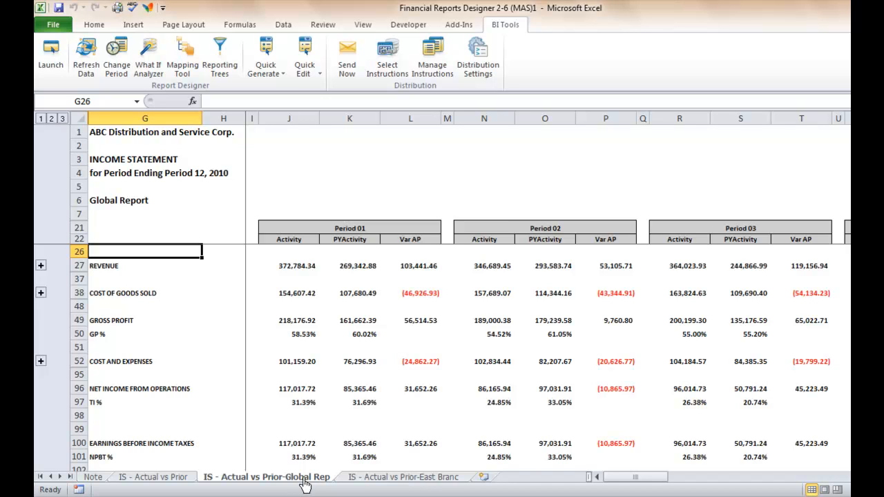
left_click(41, 266)
left_click_drag(245, 119, 333, 119)
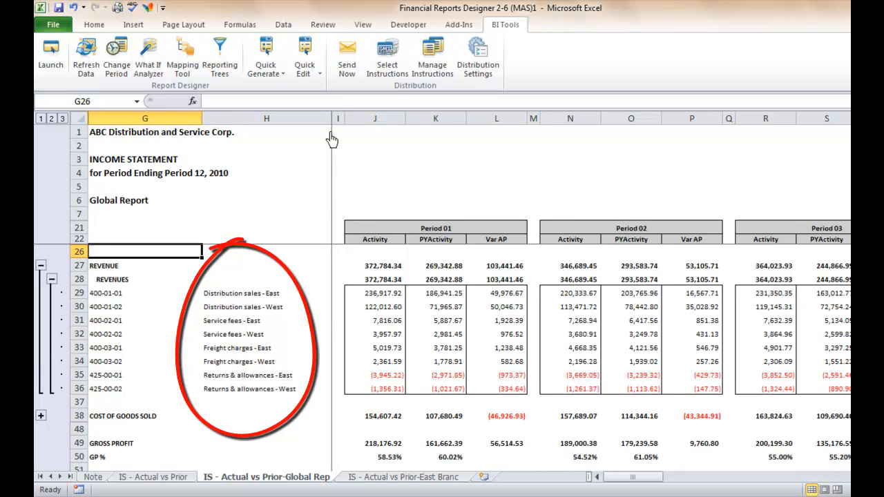
- On the East Branch income statement sheet, expand the REVENUE group and widen column H to fit the account descriptions
left_click(415, 477)
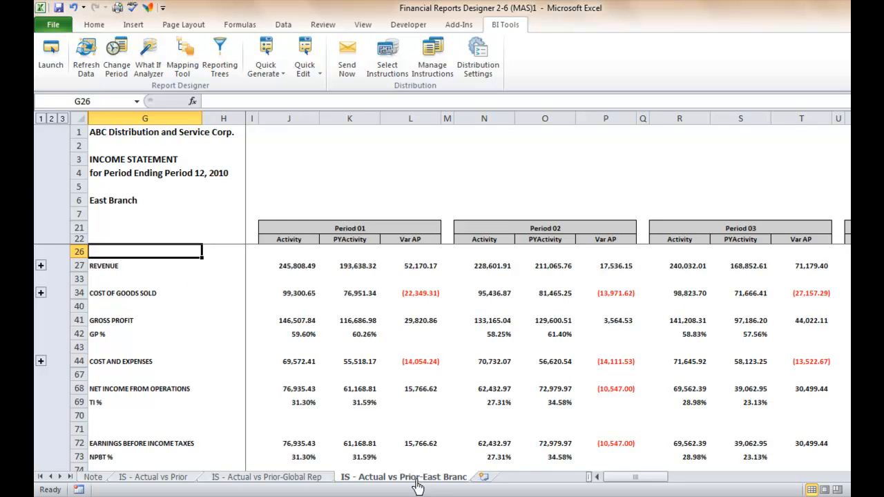
left_click(41, 267)
left_click_drag(246, 119, 309, 130)
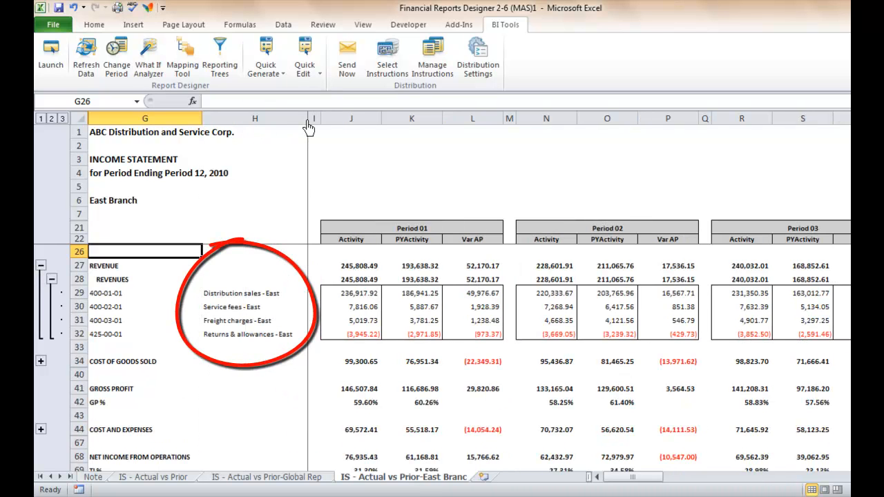